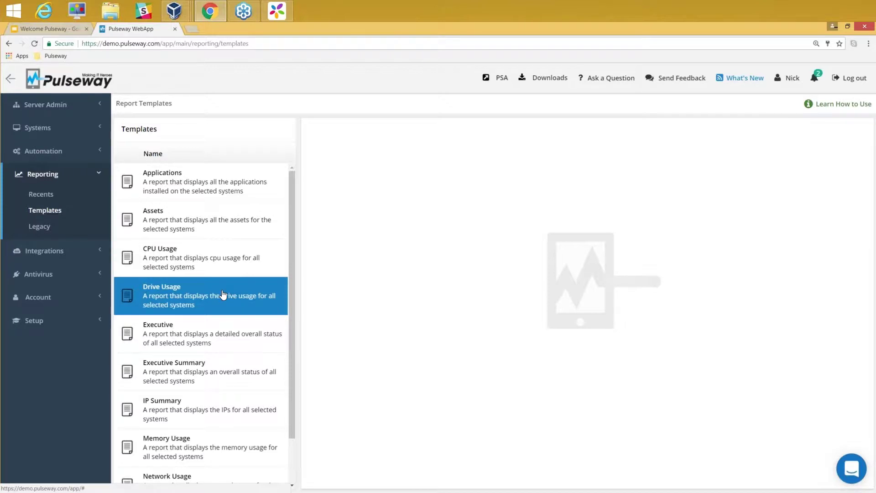
Open the 24 July 2017 generated copy of the sample Executive Summary for All Systems report.
left_click(221, 371)
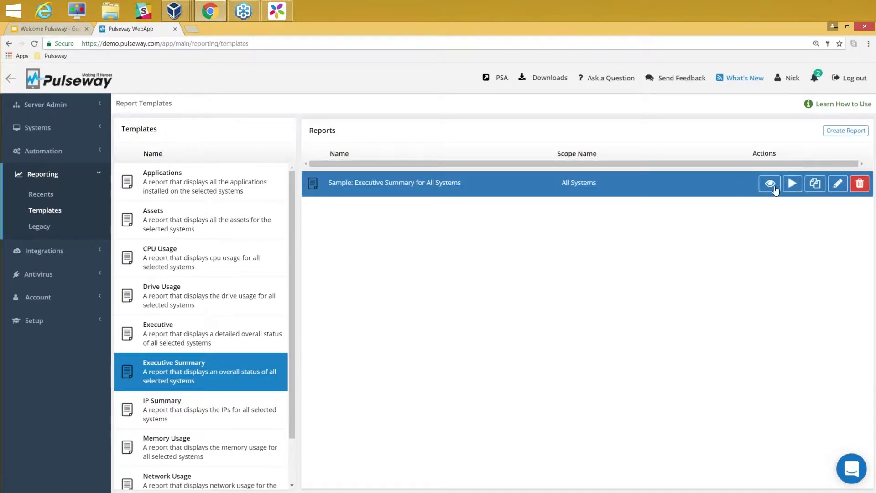
left_click(771, 184)
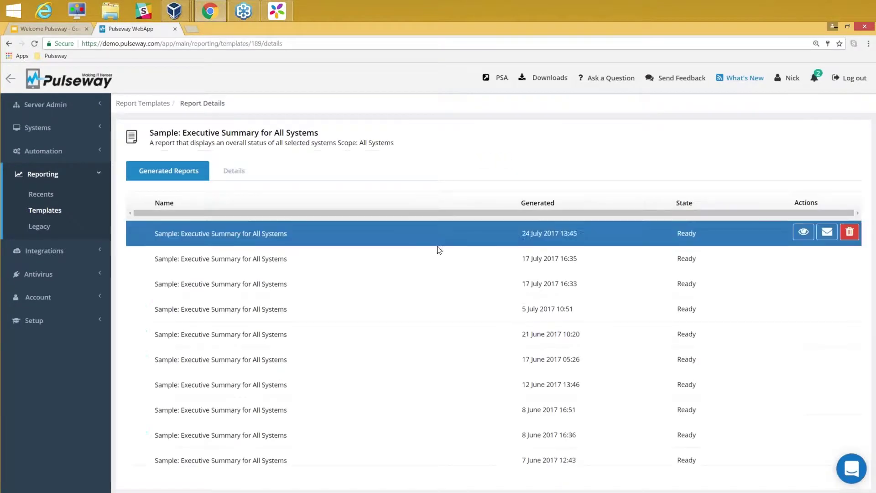
left_click(804, 232)
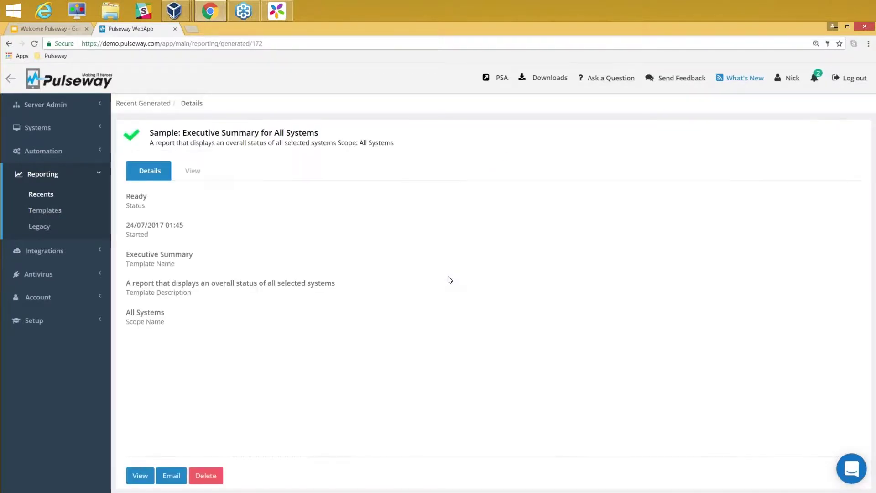
Show the report's contents, read through to page 2, then return to the Overall Score of 78.
left_click(140, 476)
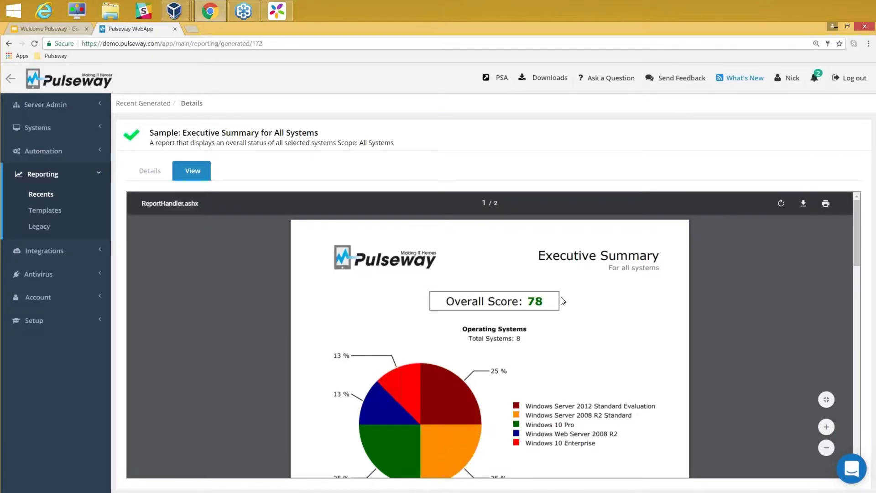
scroll(602, 306, "down", 5)
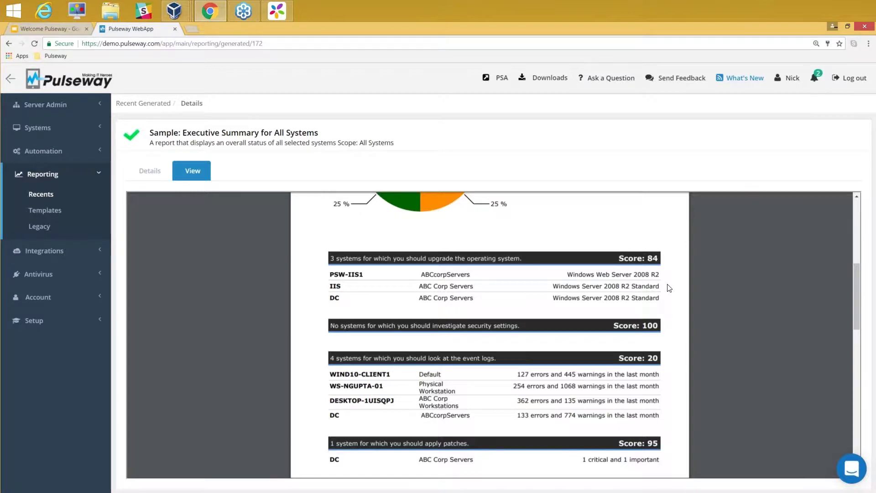
scroll(669, 288, "down", 1)
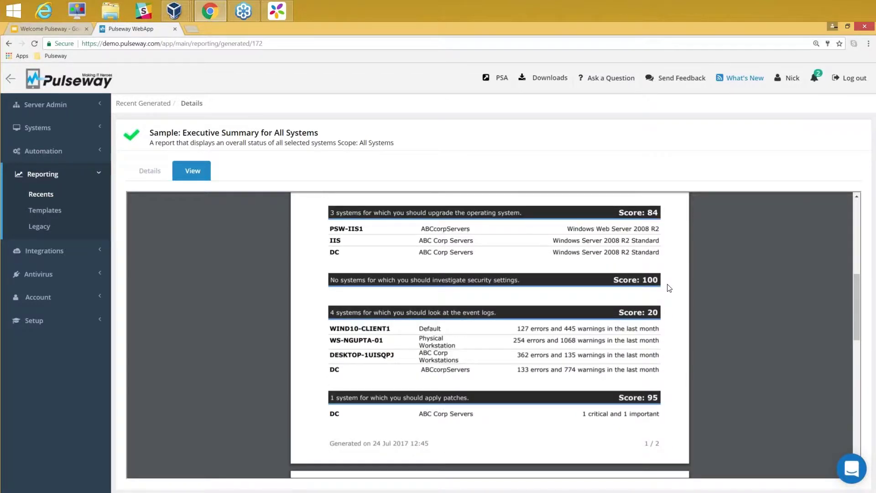
scroll(669, 288, "down", 2)
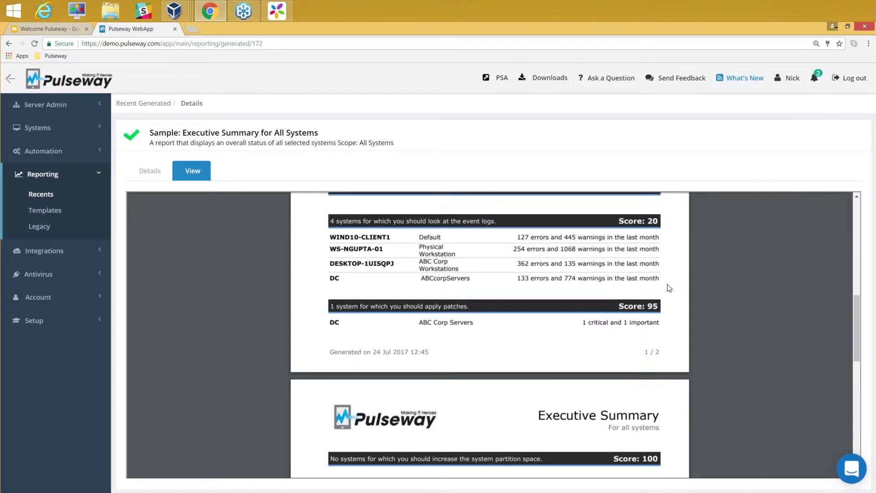
scroll(668, 288, "down", 3)
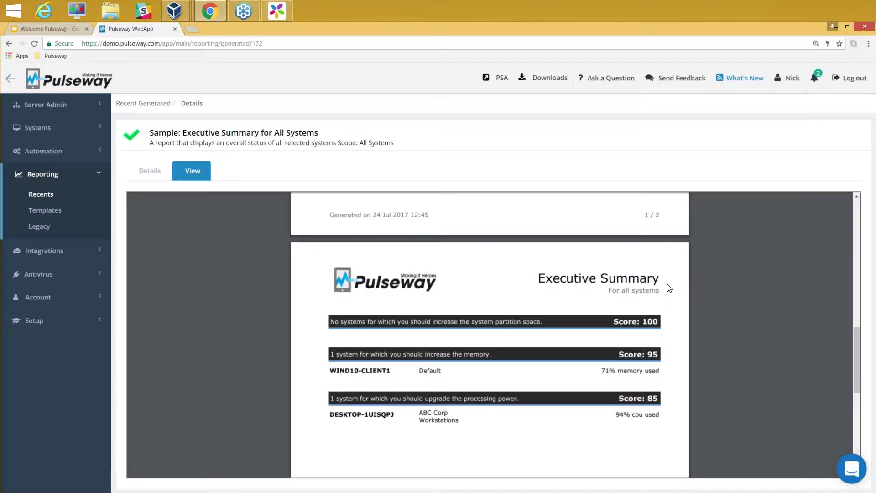
scroll(564, 297, "up", 3)
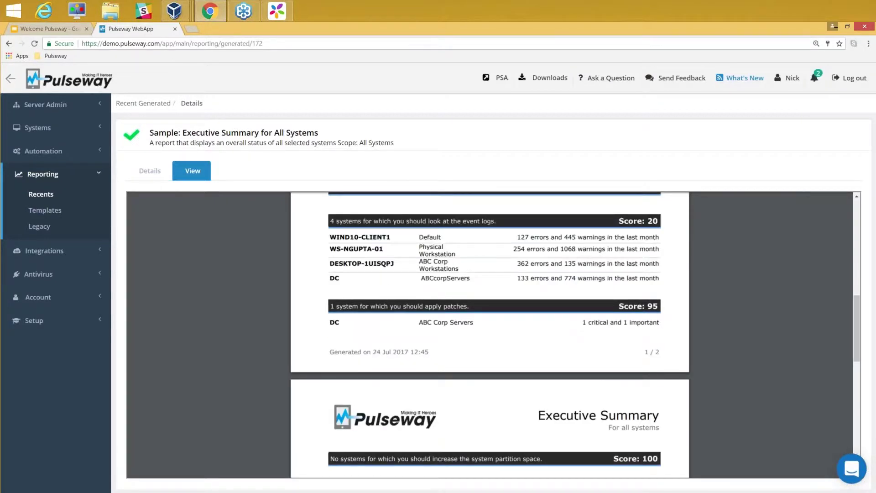
scroll(537, 280, "up", 9)
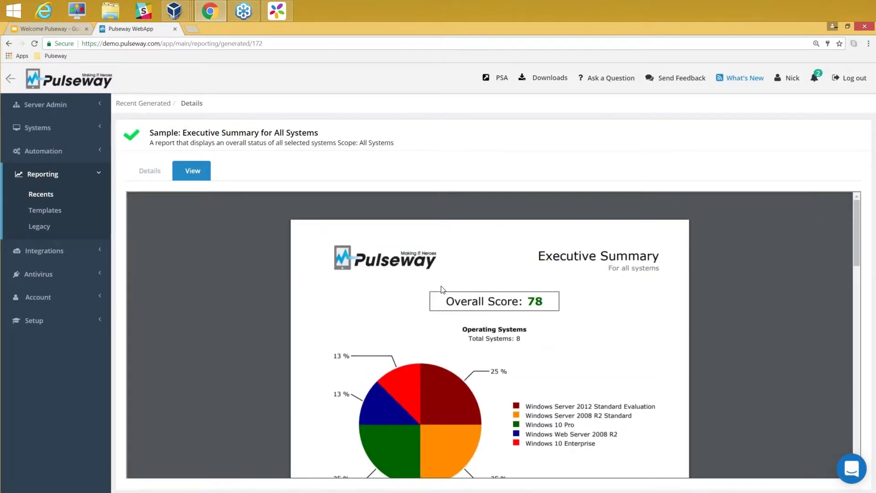
Look over the sample Executive Summary report's Edit Report form, then leave without saving.
left_click(40, 214)
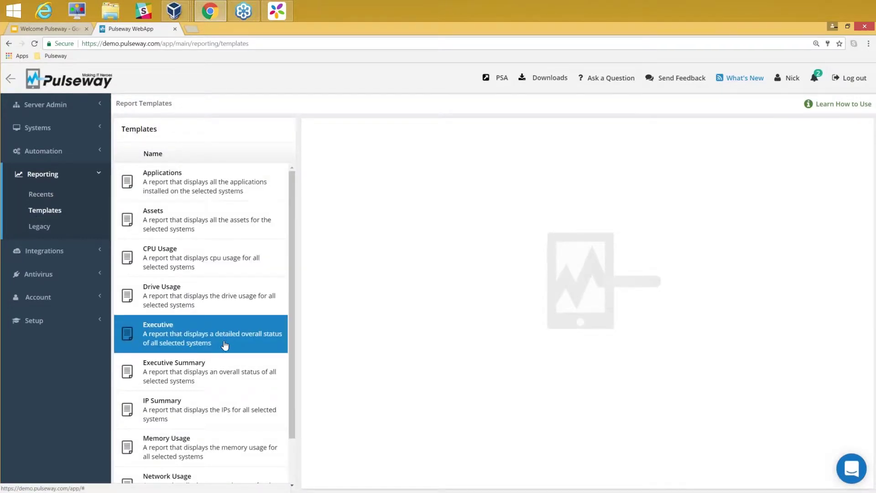
left_click(214, 372)
mouse_move(772, 182)
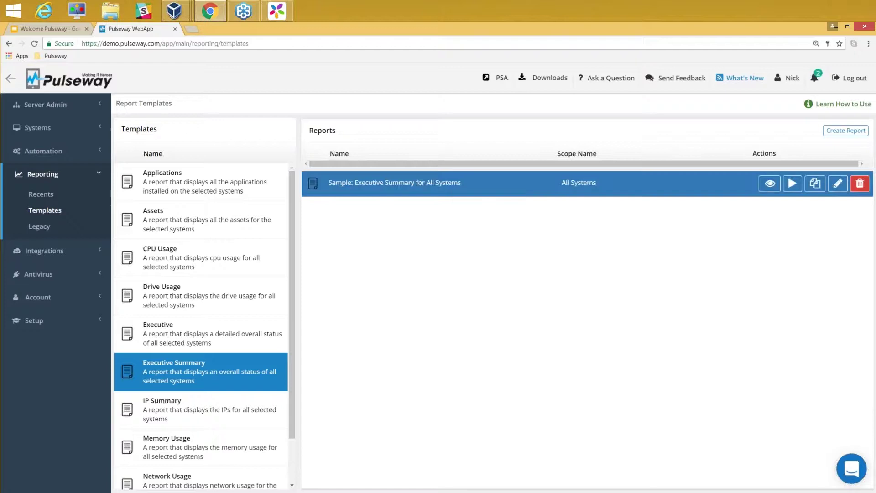
left_click(838, 184)
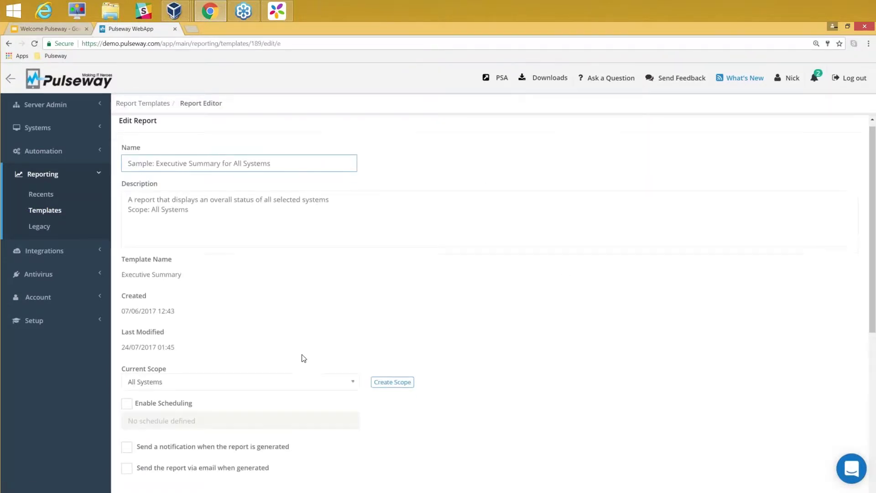
scroll(303, 356, "down", 7)
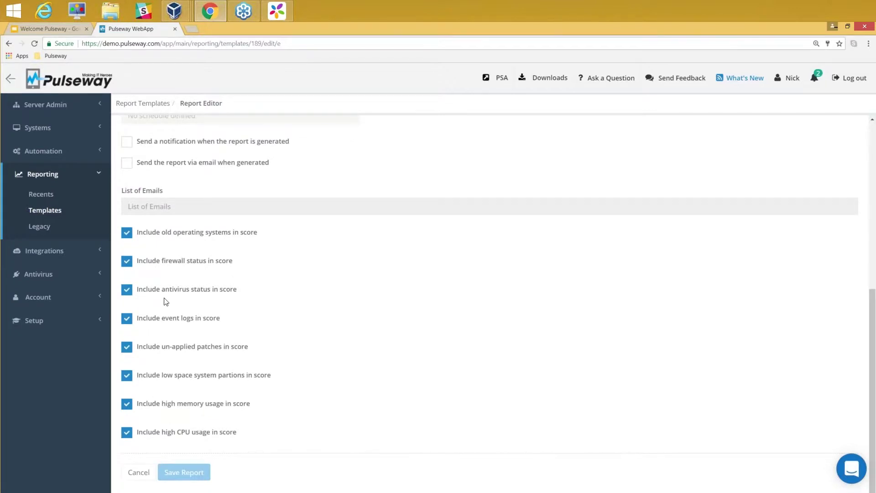
left_click(45, 210)
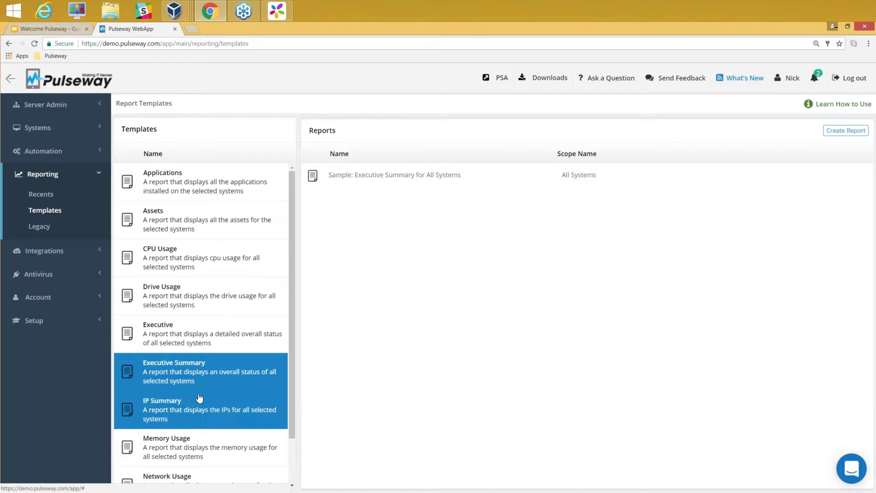
Reopen a generated copy of the sample Executive Summary report.
mouse_move(711, 180)
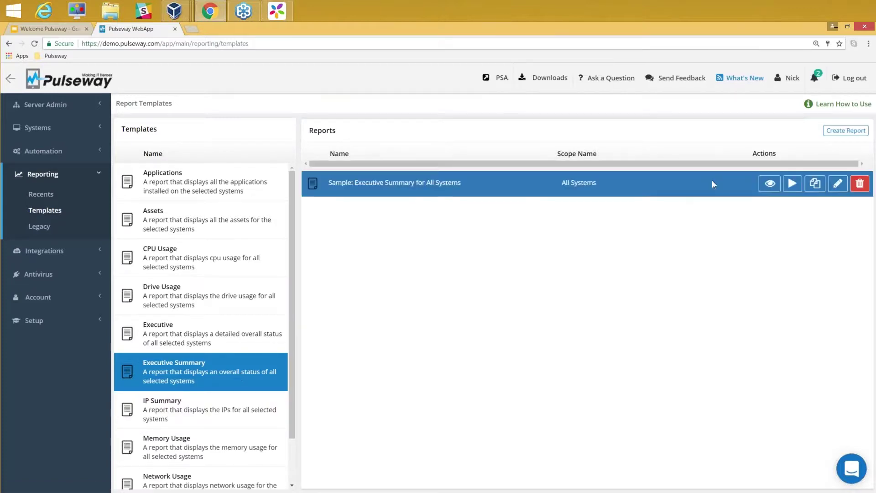
left_click(774, 187)
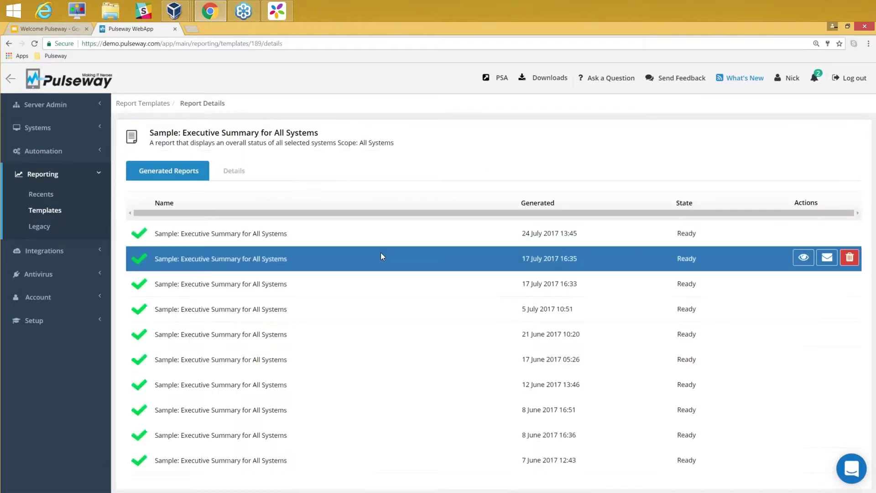
left_click(803, 231)
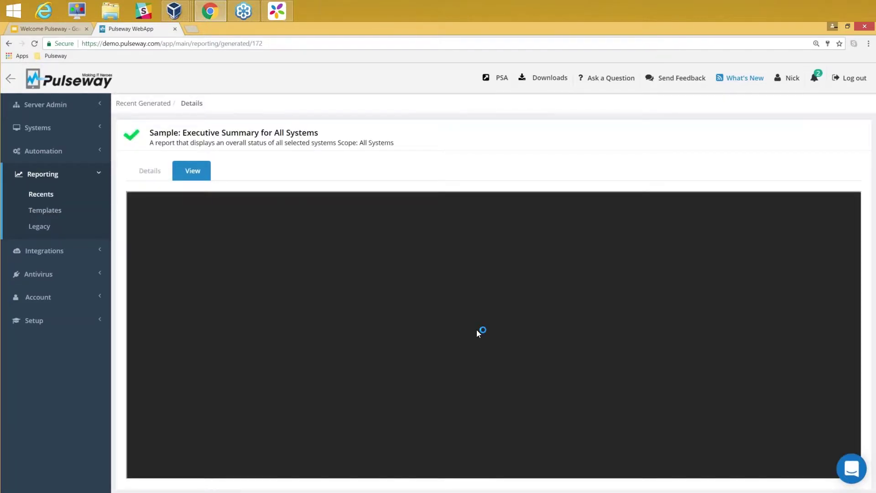
Read down to the patching section with Score 95, briefly selecting its score header.
scroll(477, 326, "down", 3)
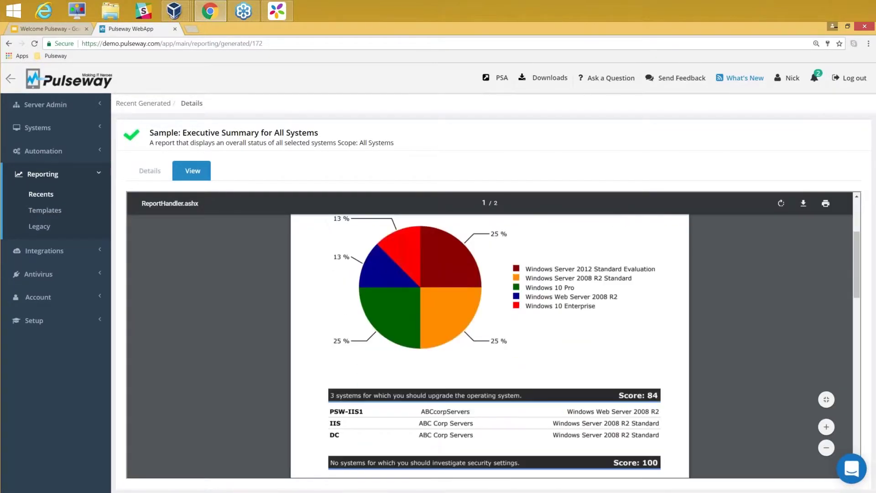
scroll(490, 336, "down", 3)
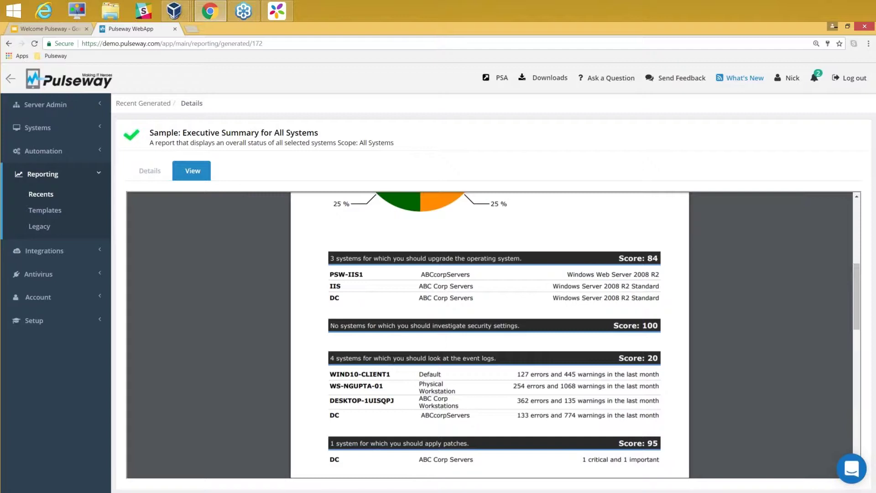
scroll(348, 396, "down", 1)
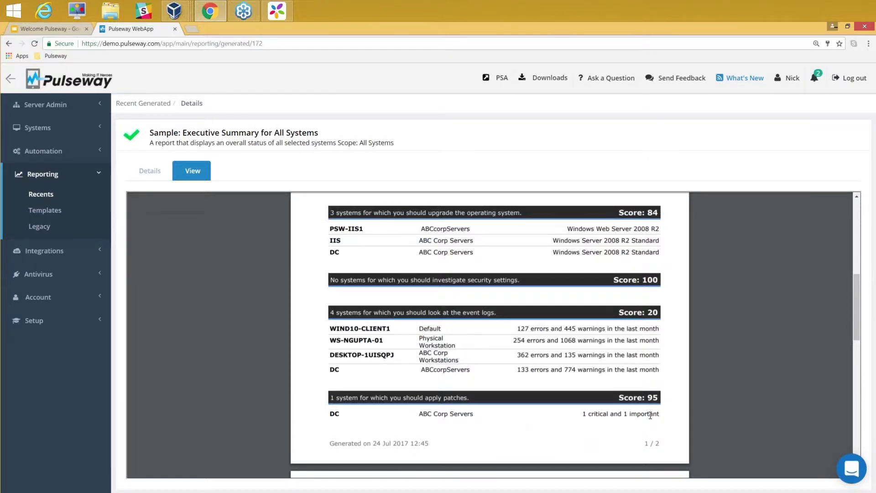
left_click_drag(659, 397, 627, 399)
left_click(580, 417)
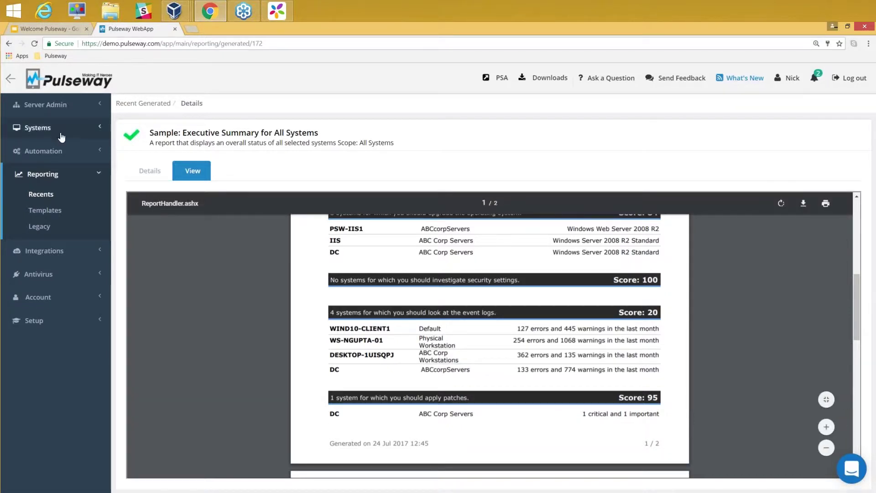
Open the DC server from the Systems list and scroll its tools down to Scripts.
left_click(46, 128)
left_click(53, 148)
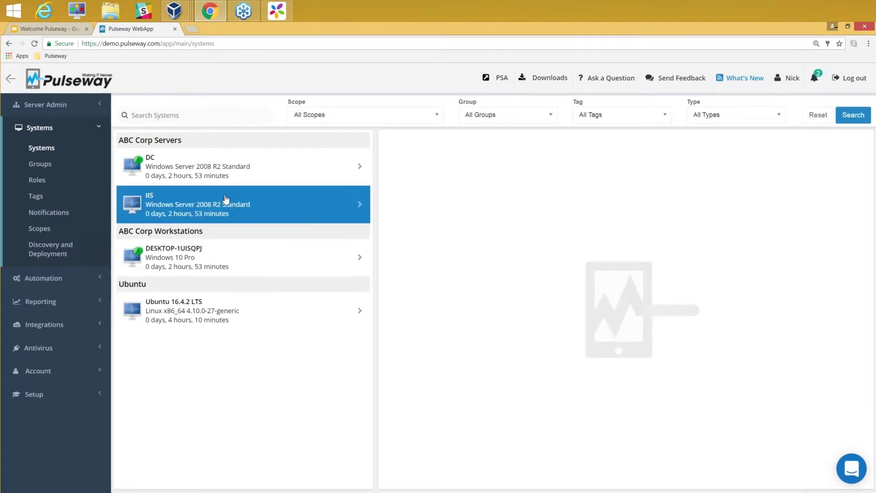
left_click(268, 174)
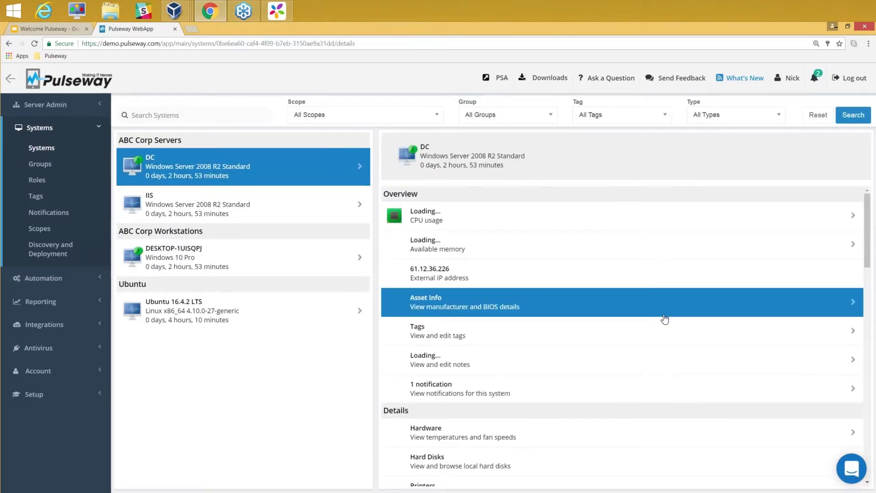
scroll(666, 389, "down", 3)
scroll(666, 389, "down", 5)
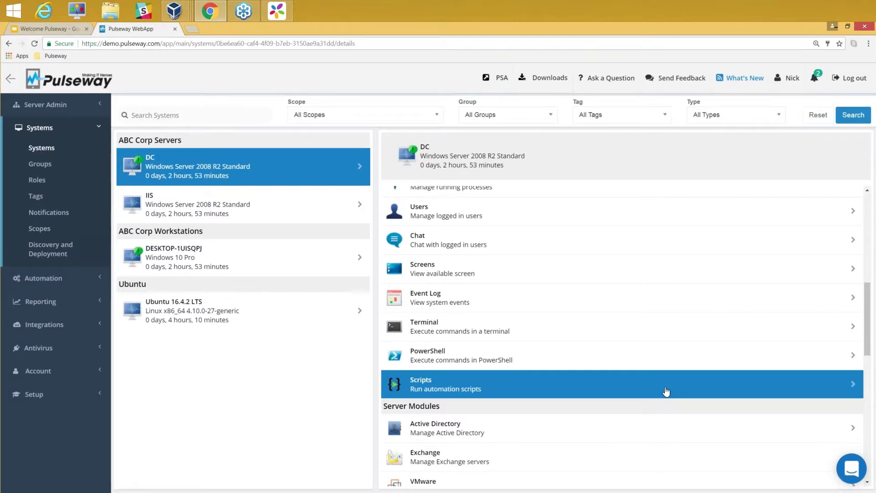
Browse the legacy reports list and open the Security Status report.
left_click(86, 300)
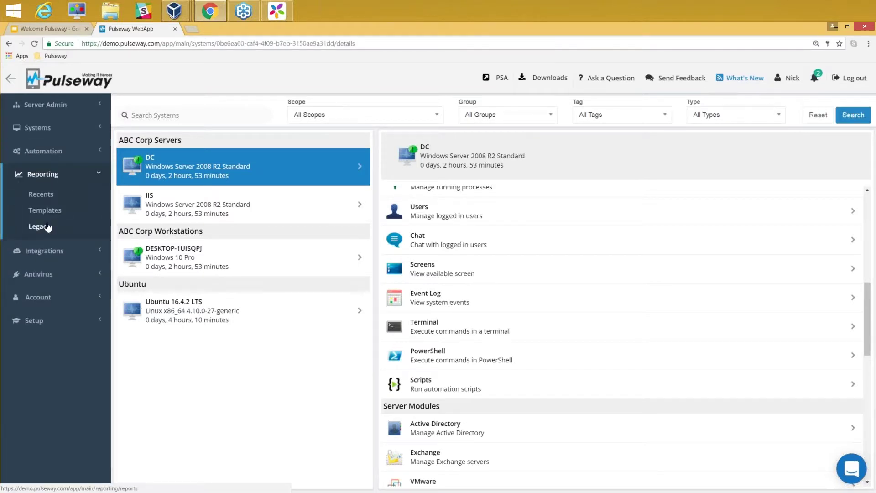
left_click(46, 226)
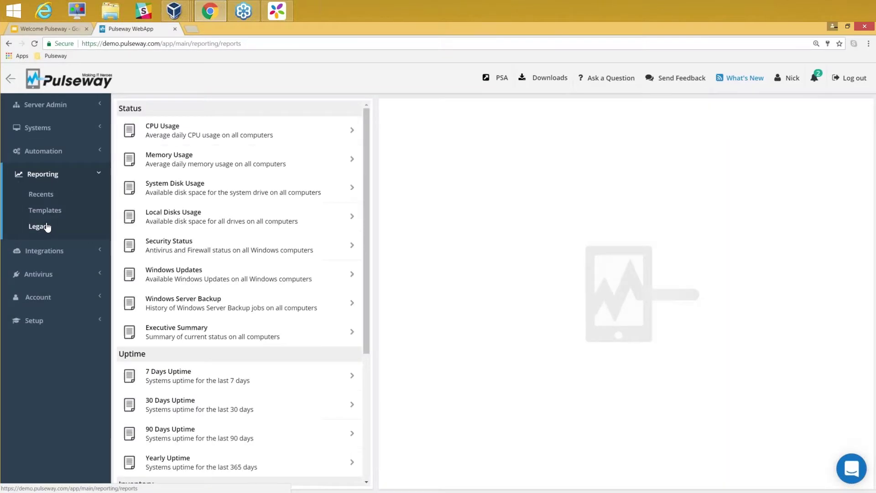
scroll(287, 254, "down", 1)
scroll(288, 255, "down", 3)
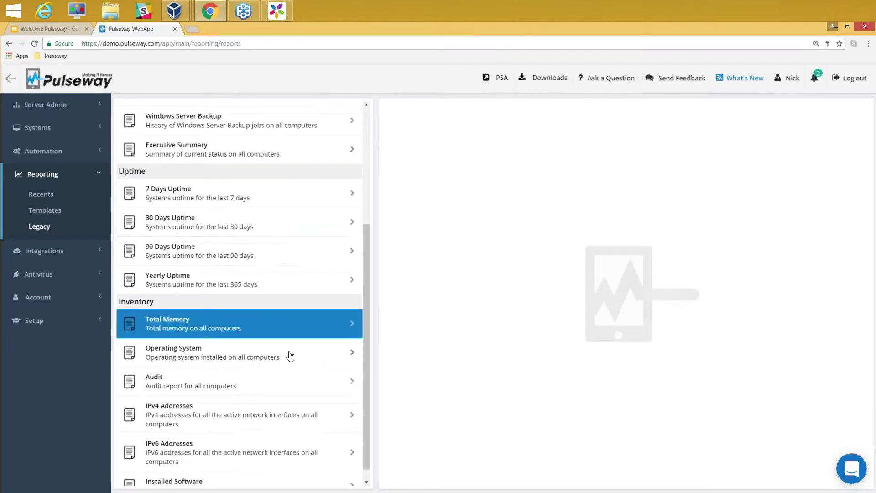
scroll(266, 467, "down", 1)
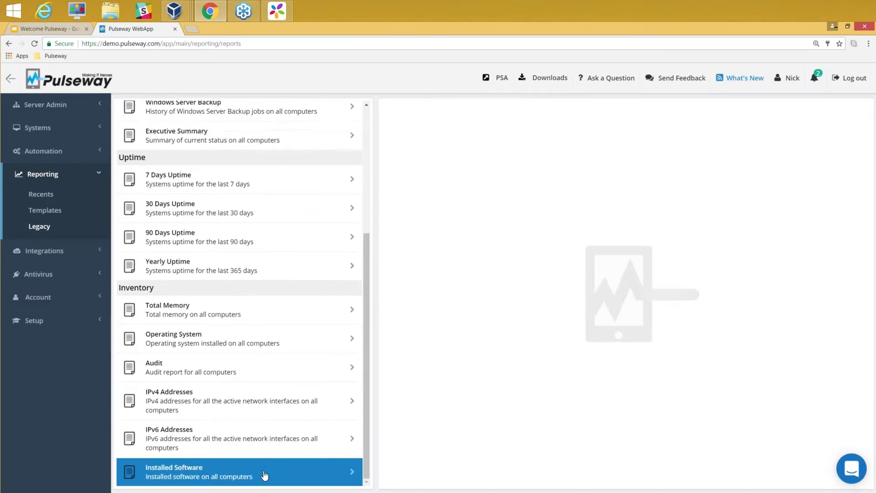
scroll(256, 461, "up", 1)
scroll(254, 444, "up", 4)
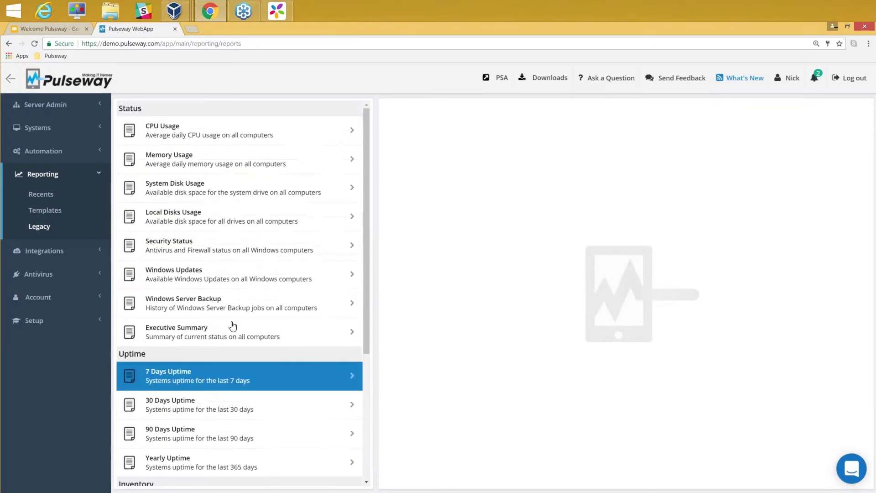
left_click(226, 255)
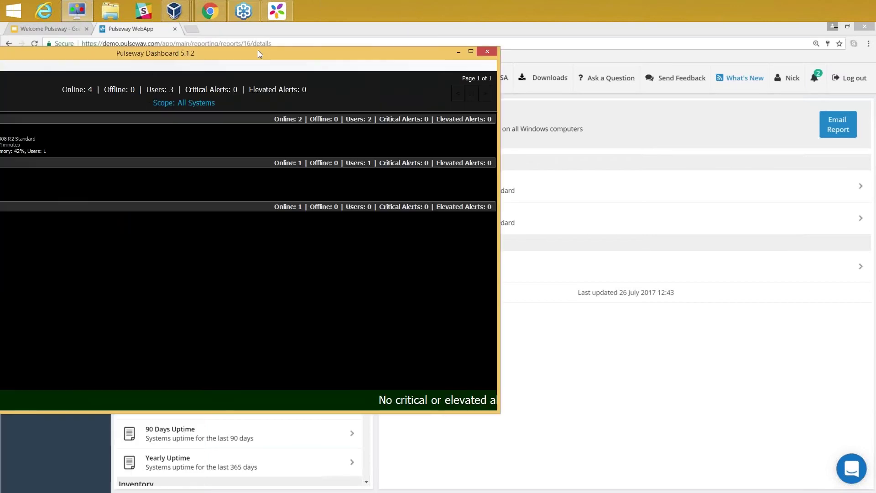
left_click_drag(259, 50, 565, 64)
double_click(566, 64)
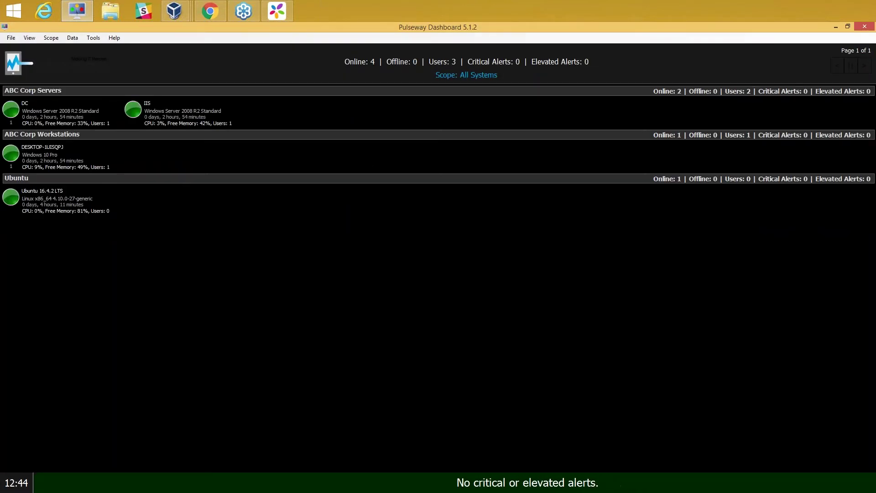
right_click(153, 119)
left_click(185, 126)
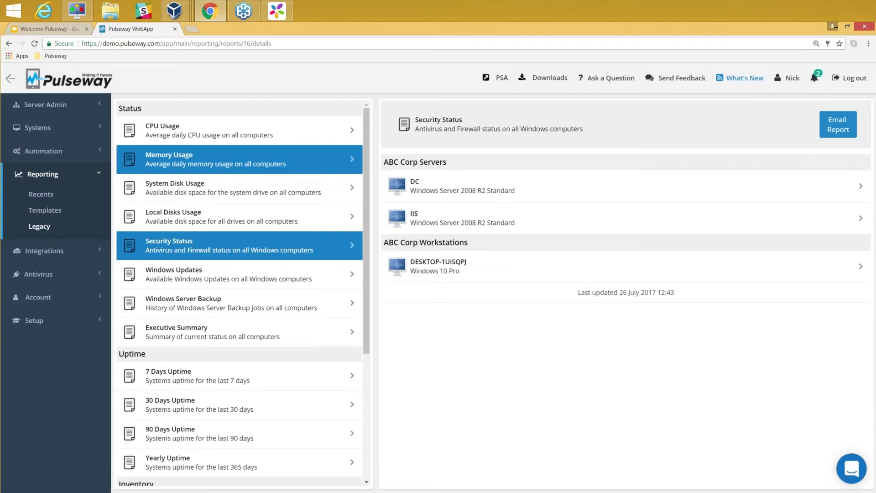
Review DESKTOP-1UISQPJ's antivirus and firewall status in the Security Status report.
left_click(464, 260)
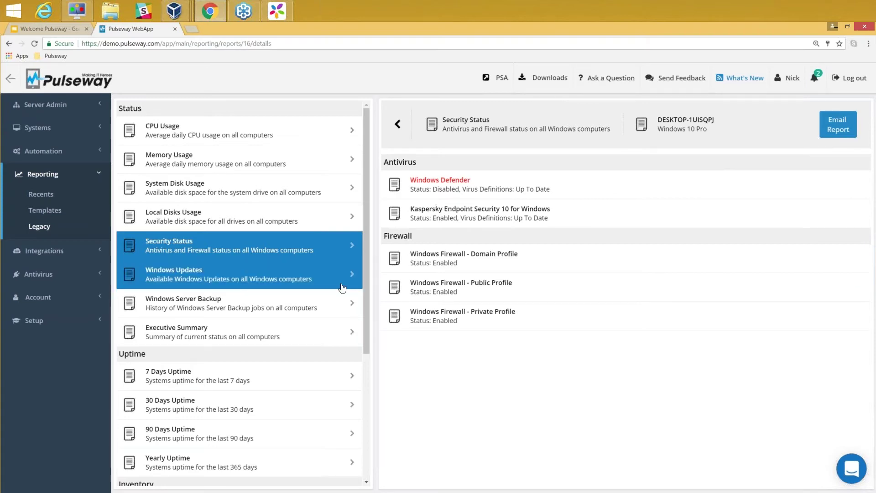
scroll(342, 286, "down", 4)
scroll(342, 286, "up", 4)
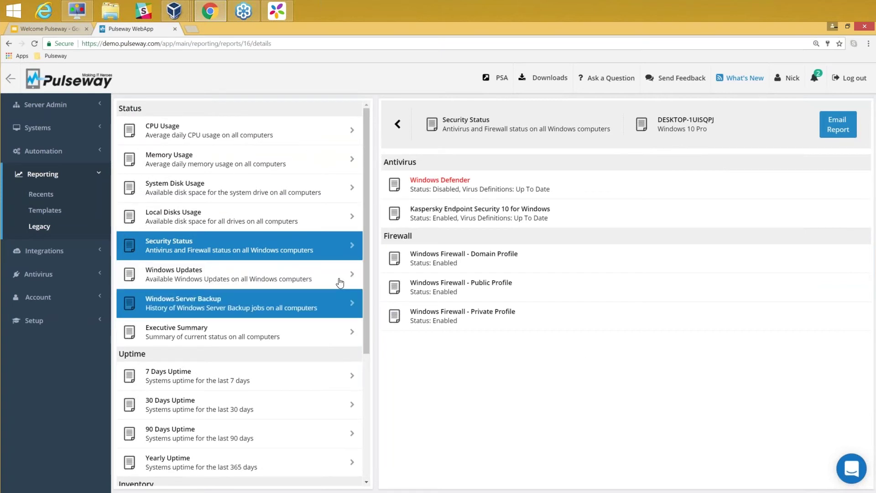
scroll(363, 221, "down", 1)
scroll(365, 260, "down", 4)
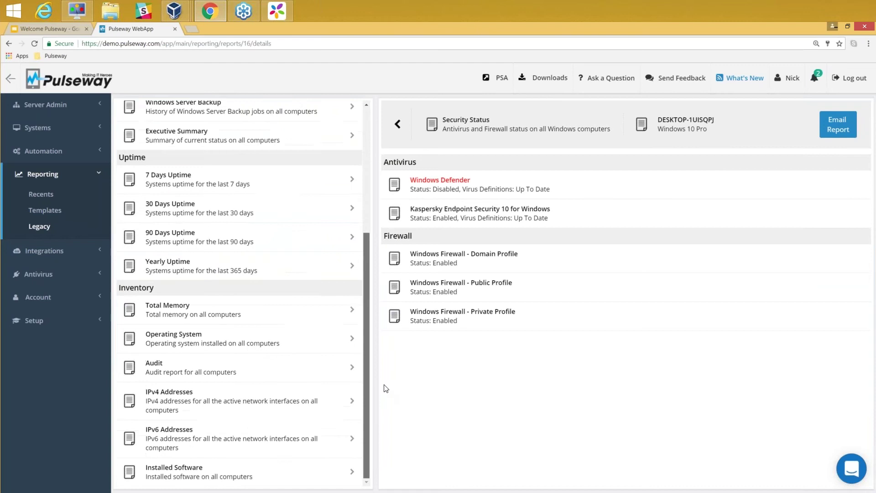
scroll(365, 246, "up", 5)
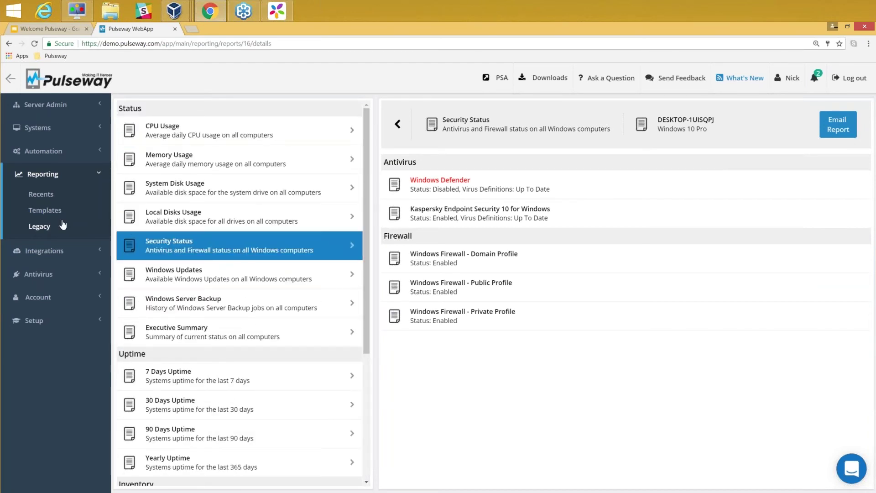
Go back to the full legacy reports list via Reporting Templates.
left_click(55, 216)
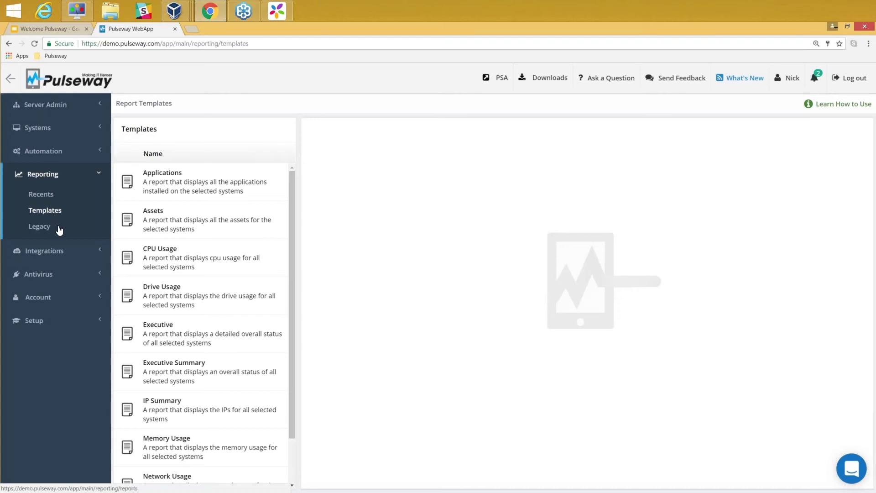
left_click(58, 228)
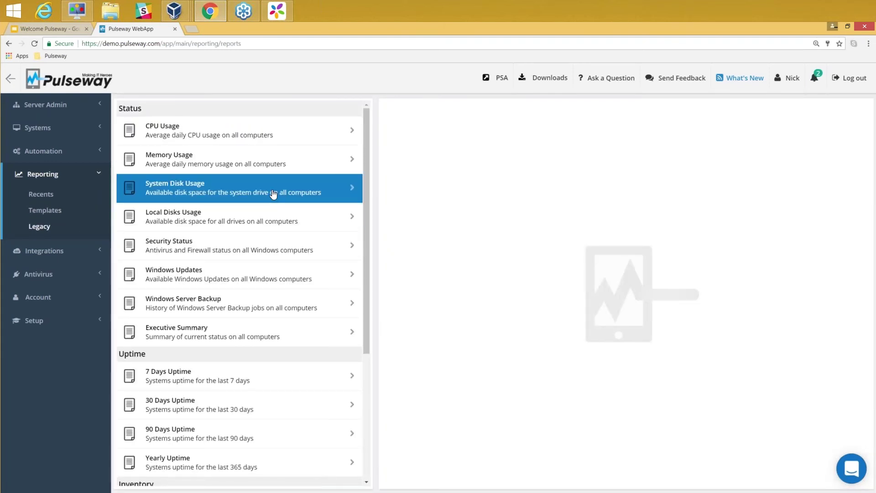
scroll(273, 193, "down", 3)
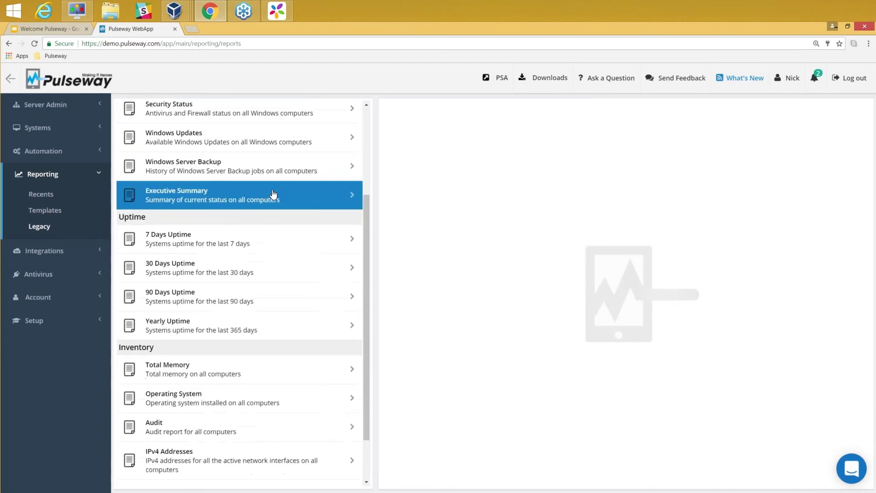